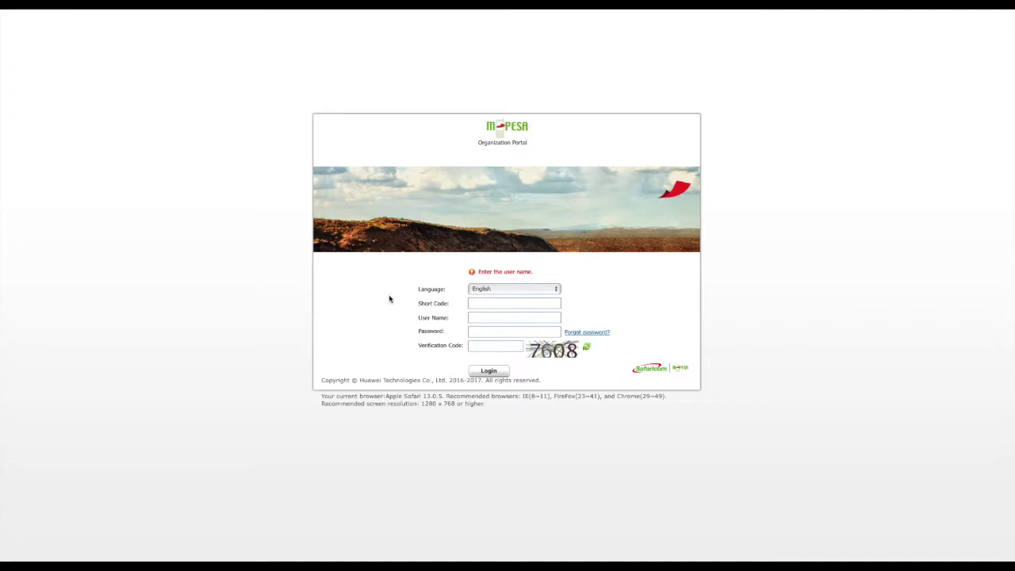
Log in with the organization short code, the saved administrator login and the captcha verification code.
click(496, 314)
click(491, 302)
text(100000)
click(496, 318)
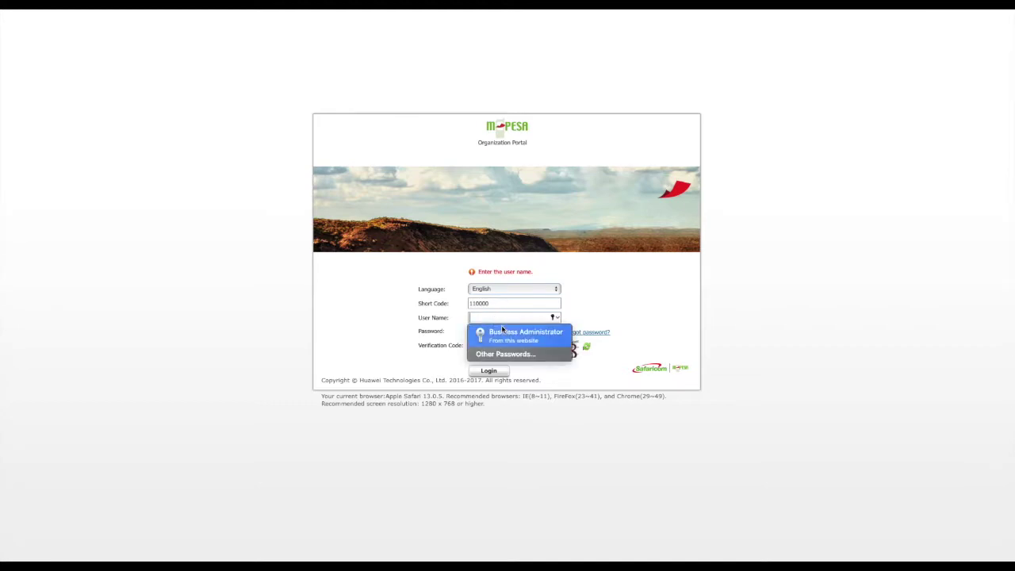
click(508, 331)
click(497, 346)
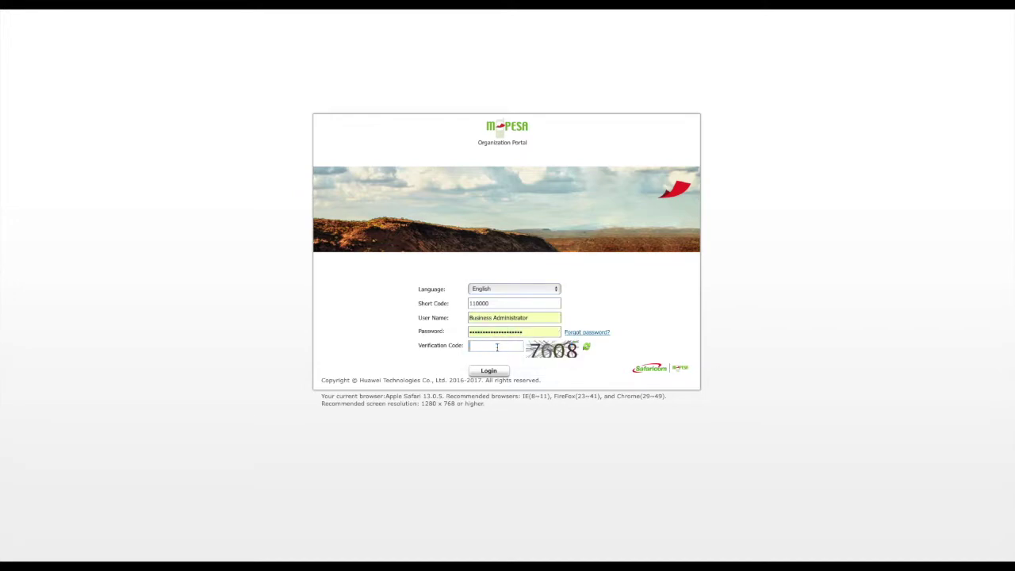
text(7608)
click(496, 376)
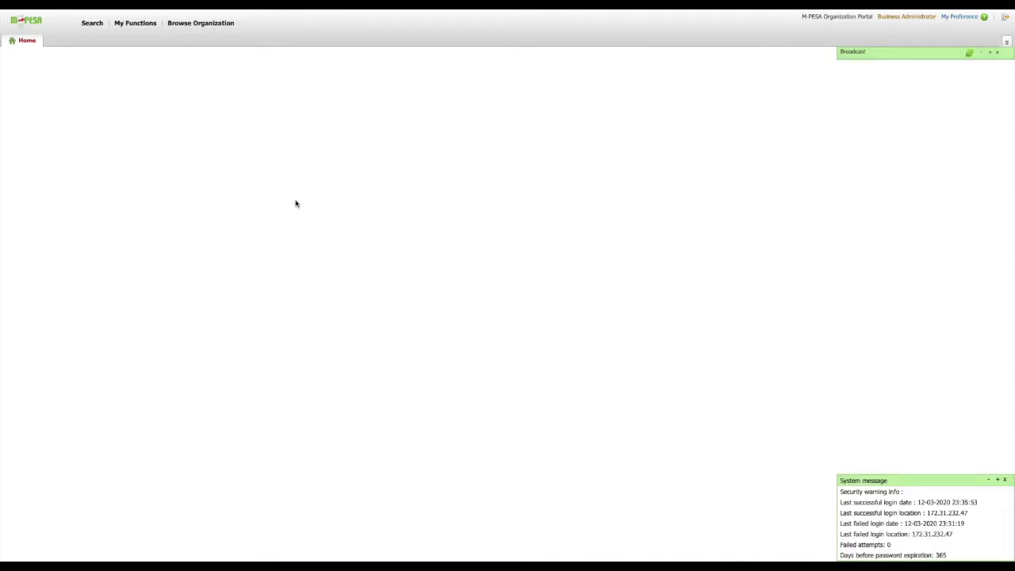
Open Operator Management from My Functions and start creating a new organization operator.
click(134, 22)
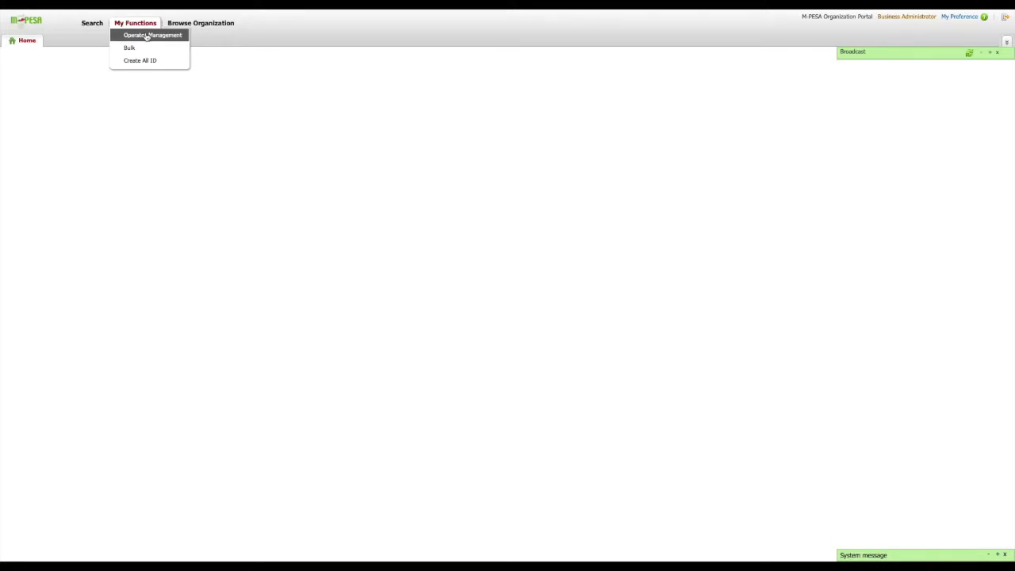
click(148, 36)
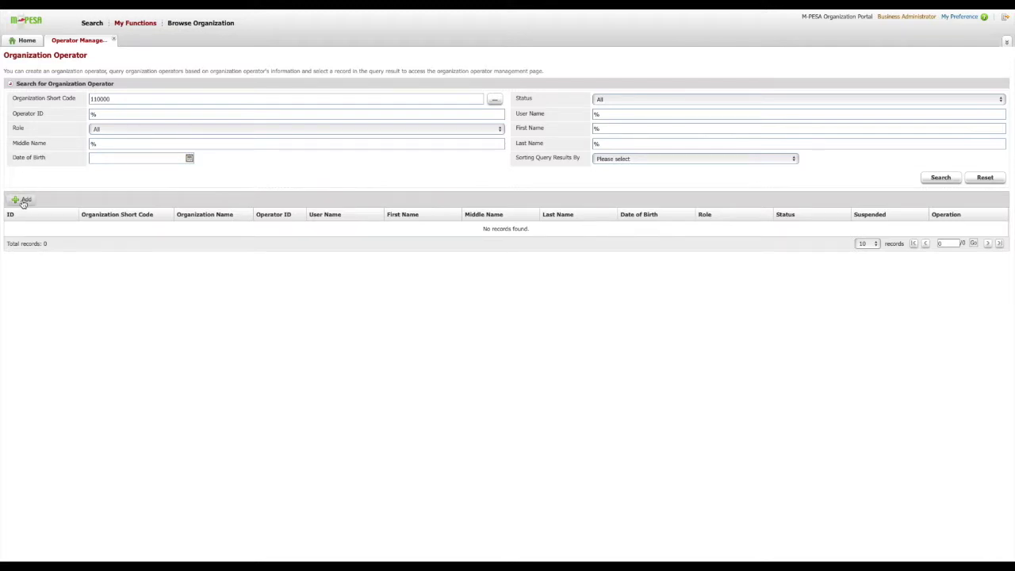
click(23, 201)
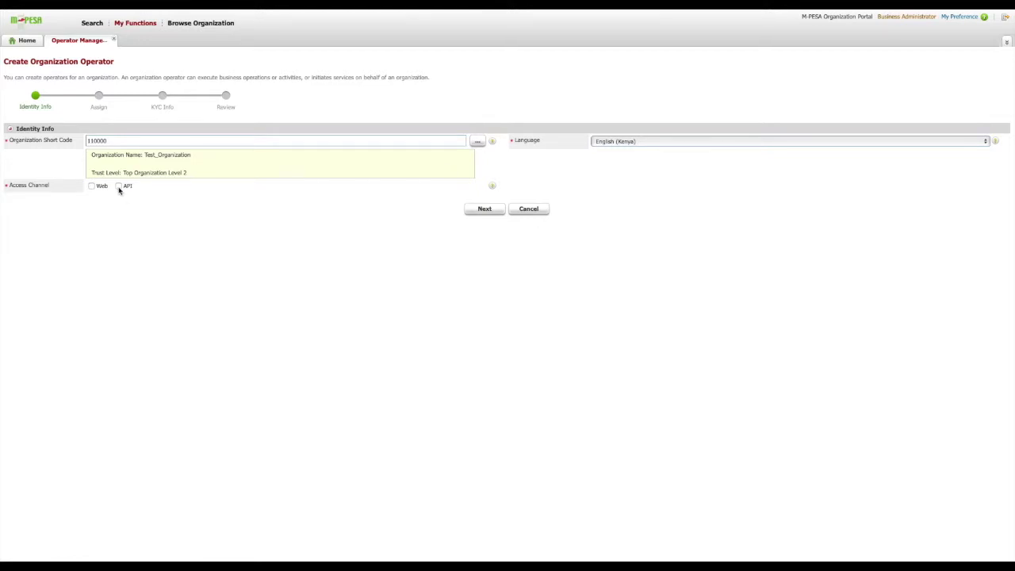
Tick the API access channel and enter the operator user name 'myuser'.
click(118, 187)
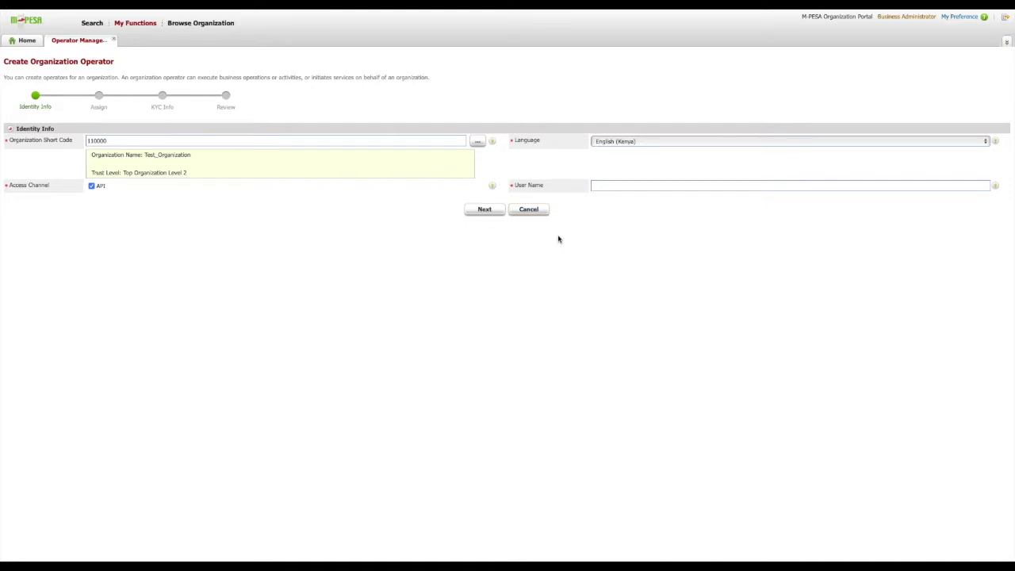
click(611, 184)
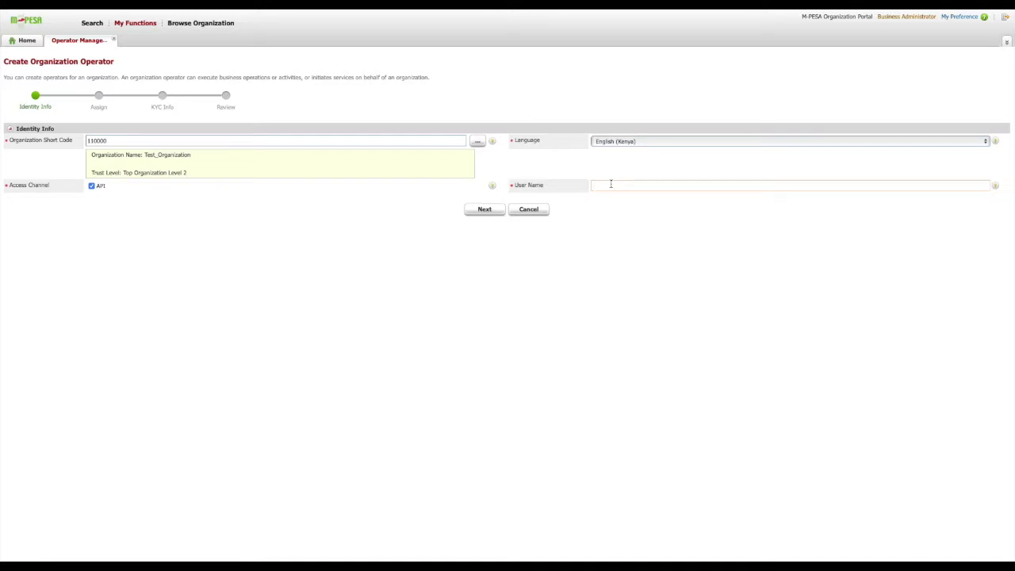
text(myuser)
double_click(604, 185)
click(633, 226)
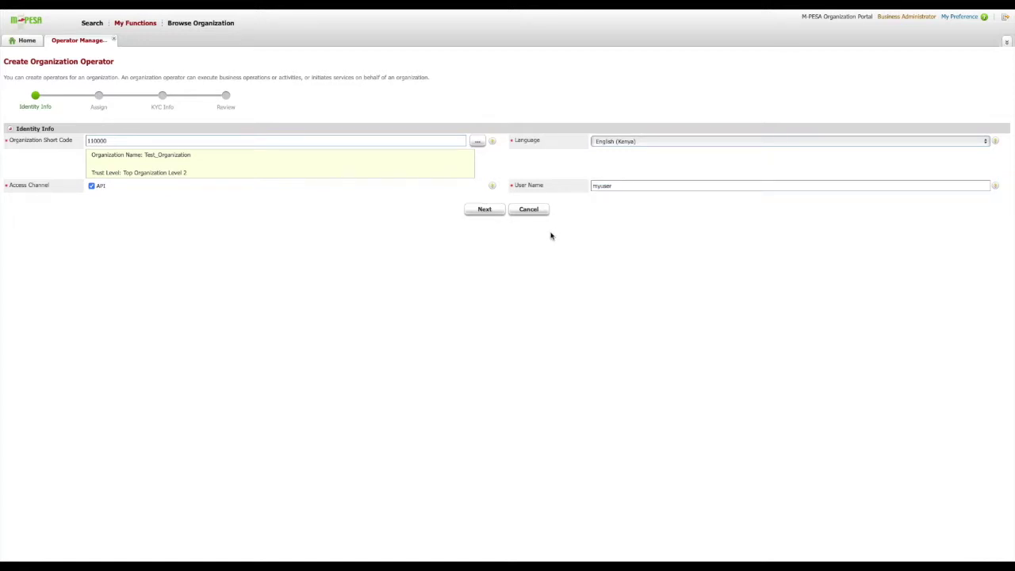
Advance to the Assign step and choose the Default Primary Assistant Rules role profile.
click(484, 214)
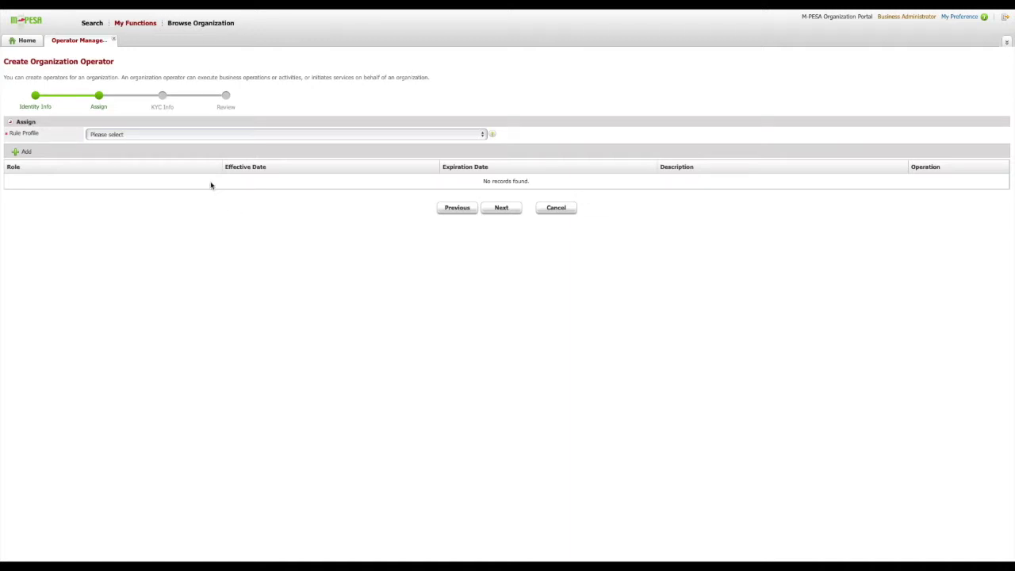
click(140, 137)
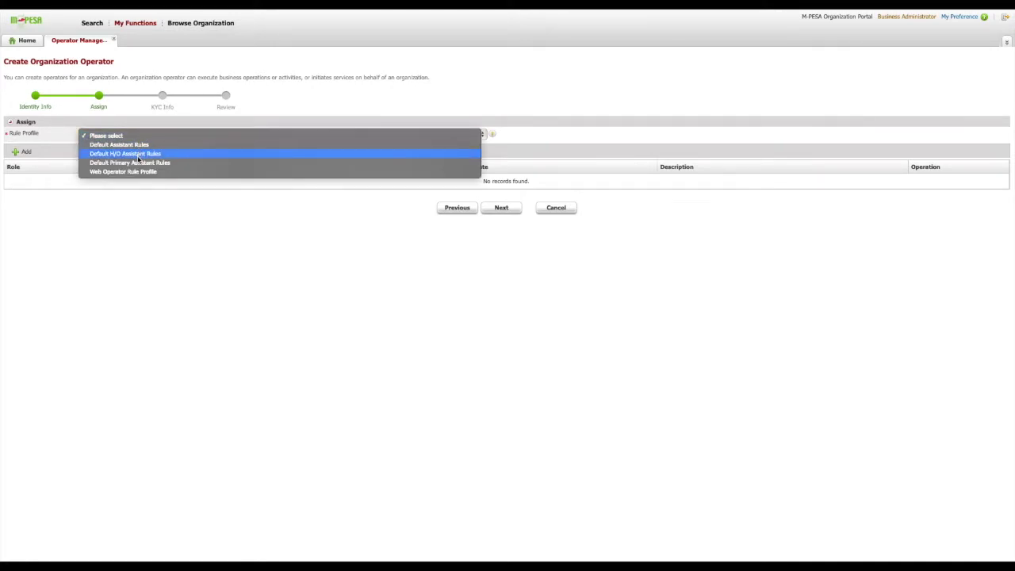
click(139, 162)
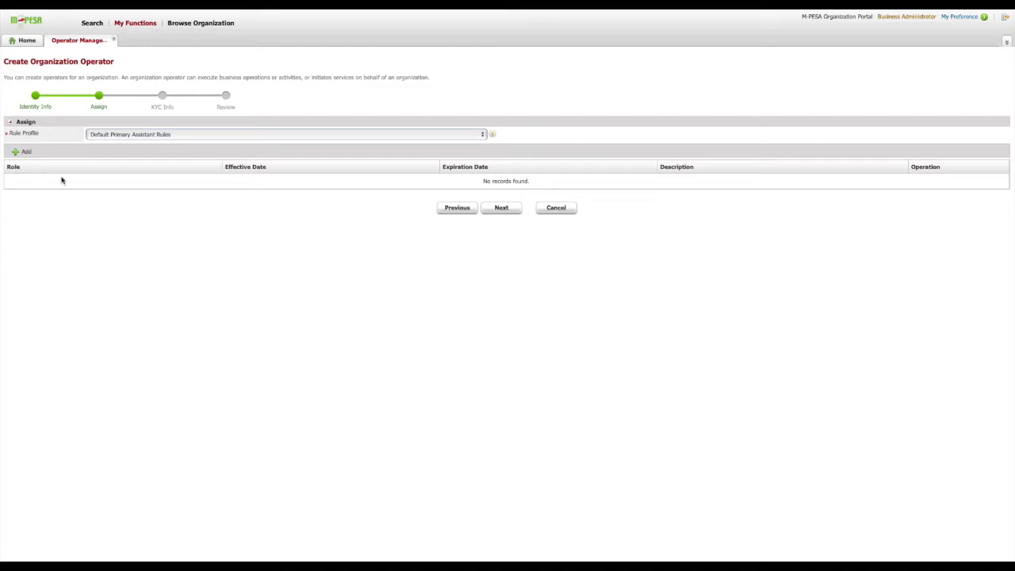
click(26, 154)
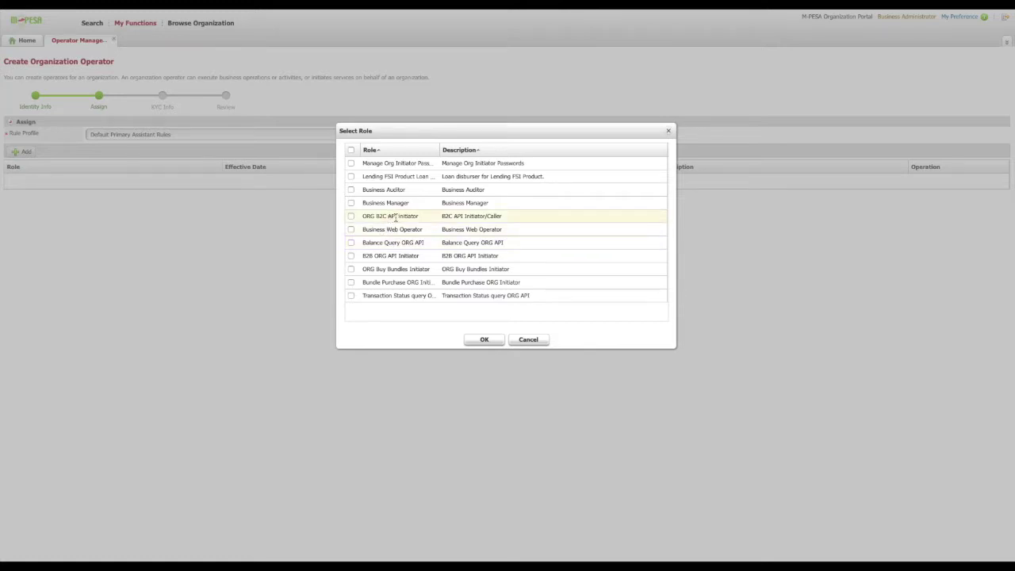
Tick ORG B2C API initiator and B2B ORG API Initiator in Select Role and confirm with OK.
drag(401, 218, 363, 215)
click(389, 217)
click(351, 217)
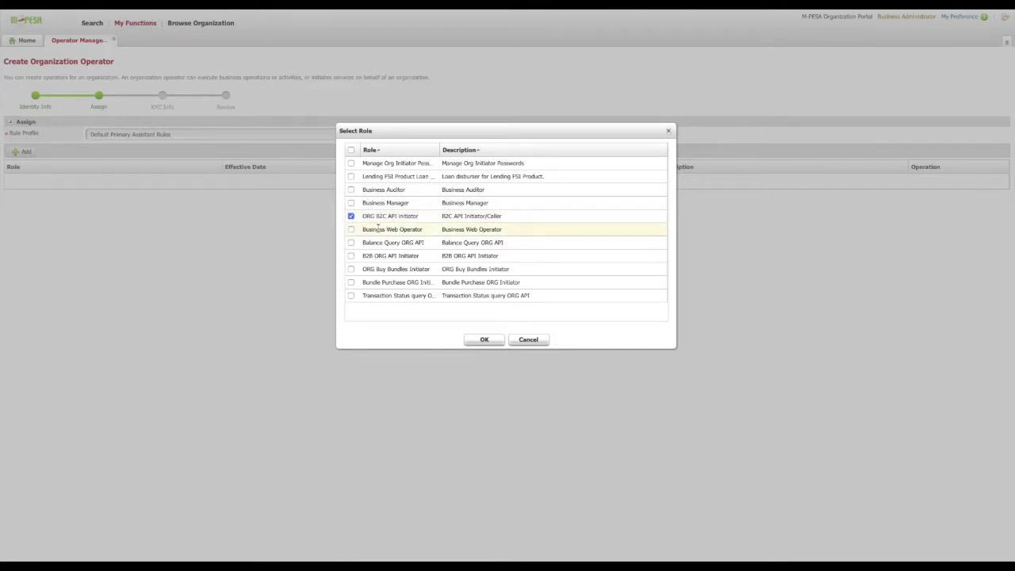
drag(362, 256, 413, 256)
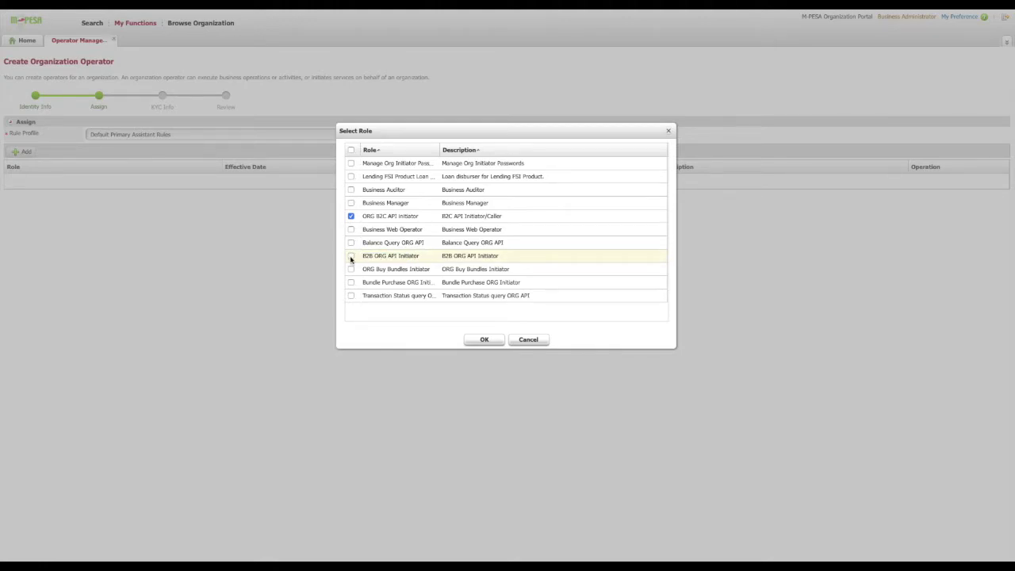
click(352, 256)
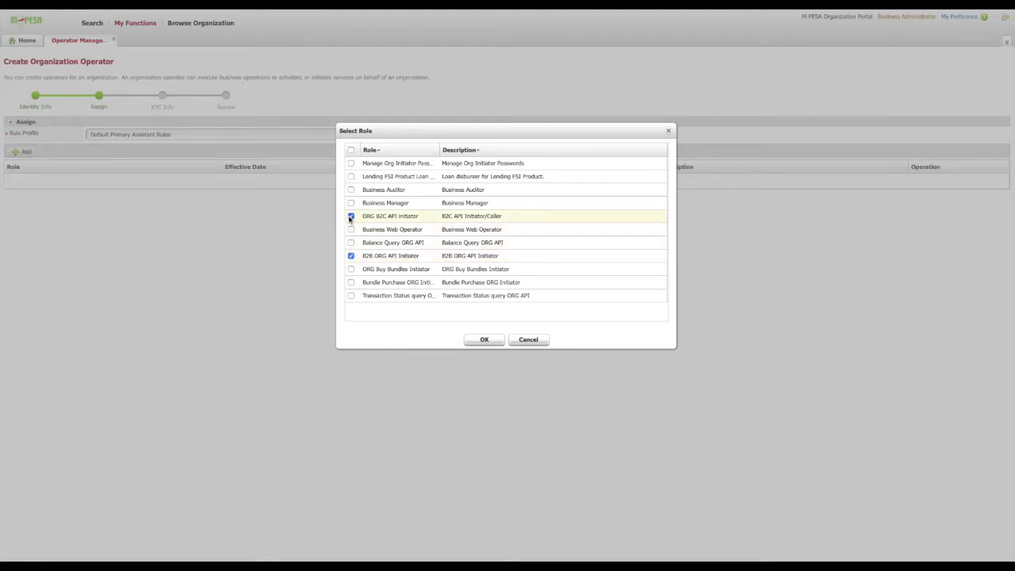
click(351, 218)
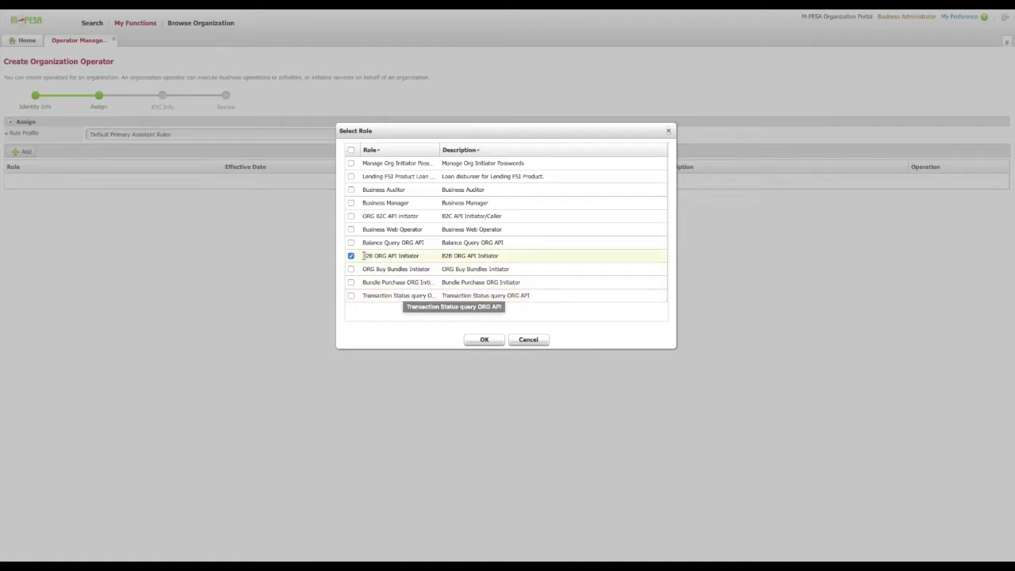
click(352, 217)
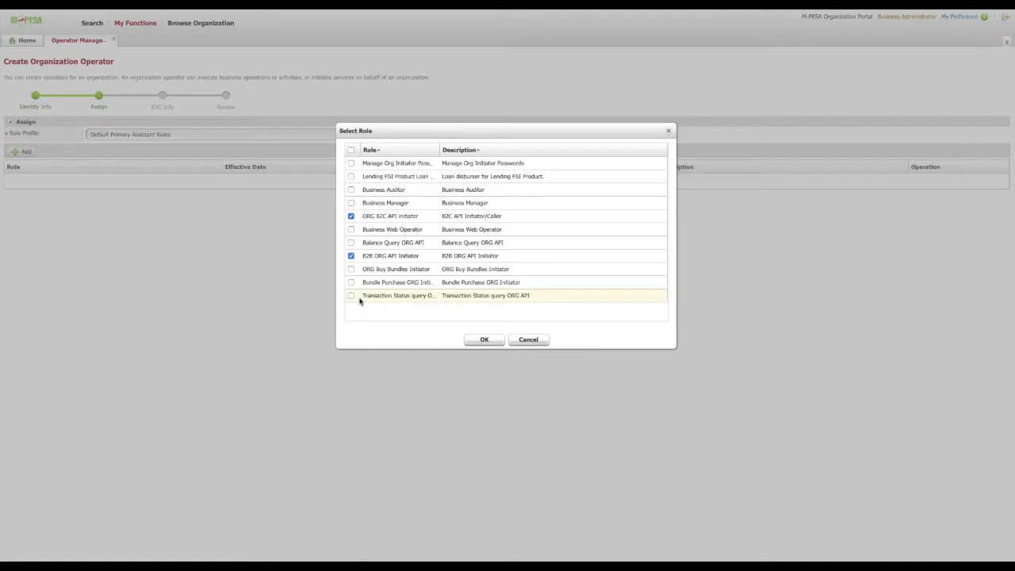
click(479, 343)
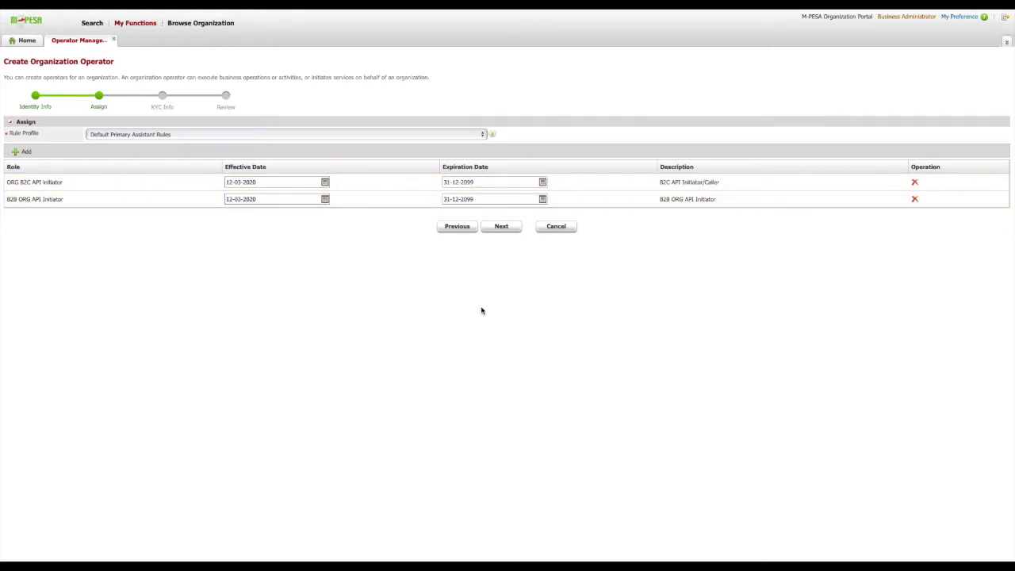
Continue to the KYC Info step once both roles are listed through 31-12-2099.
click(507, 227)
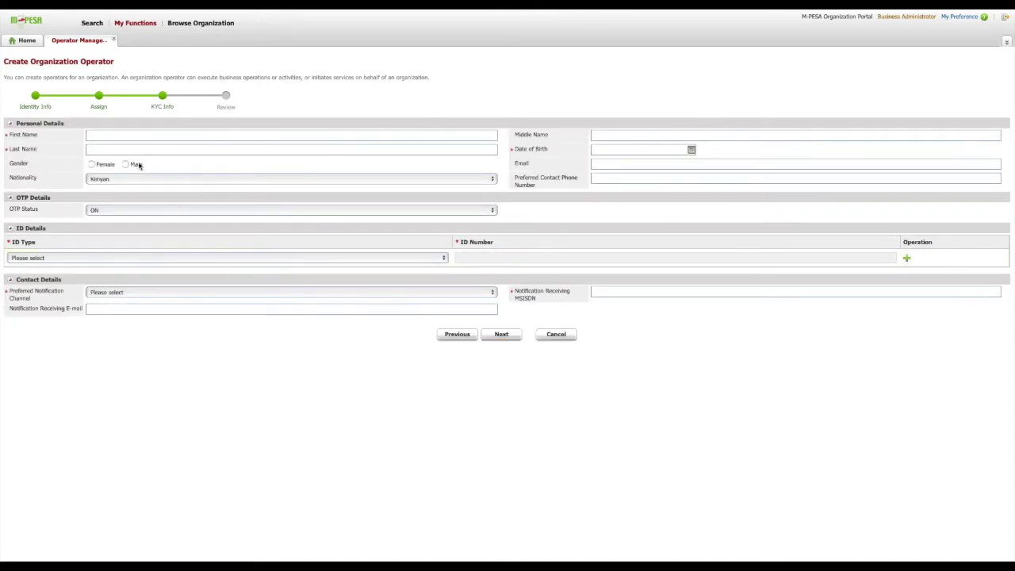
Enter the operator's first and last names, date of birth 12-03-2020, and keep OTP status ON.
click(101, 134)
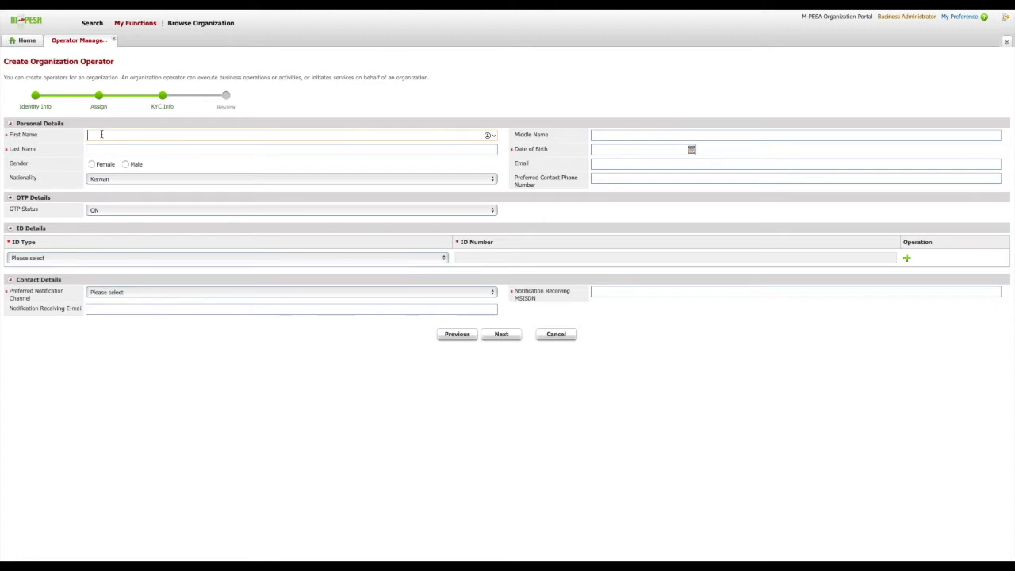
text(name1)
click(116, 150)
text(nam)
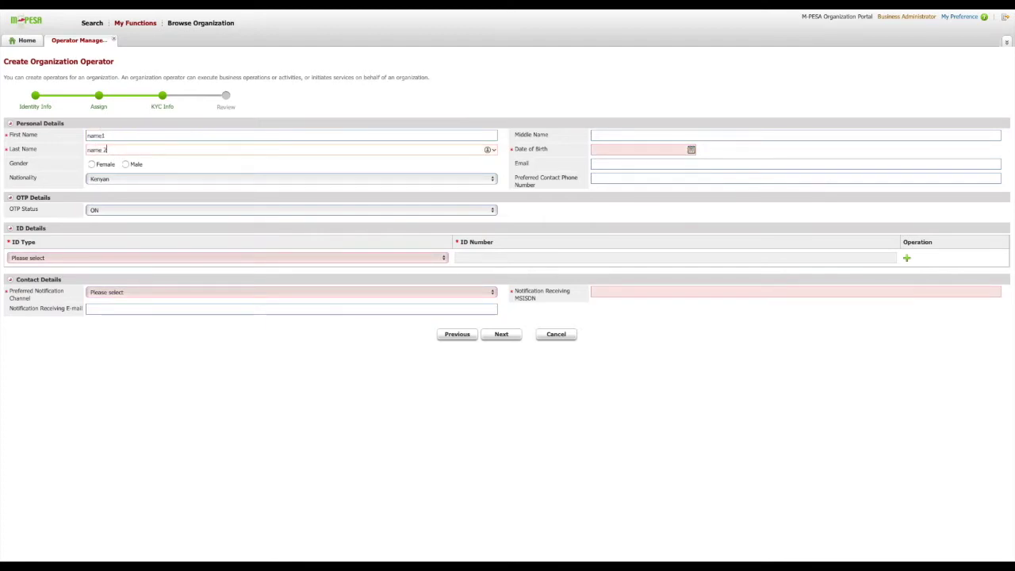
text(e 2)
click(691, 150)
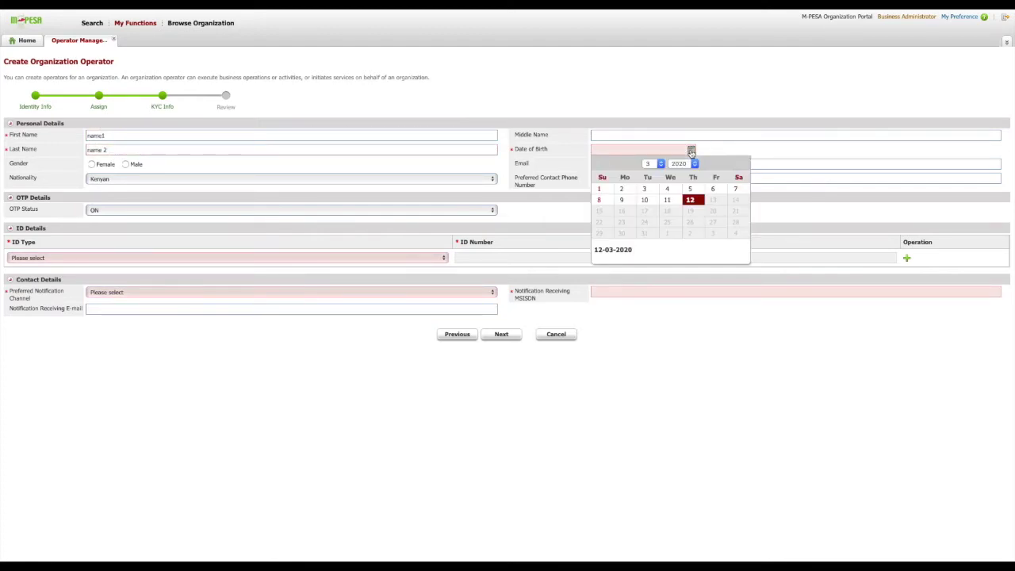
click(690, 200)
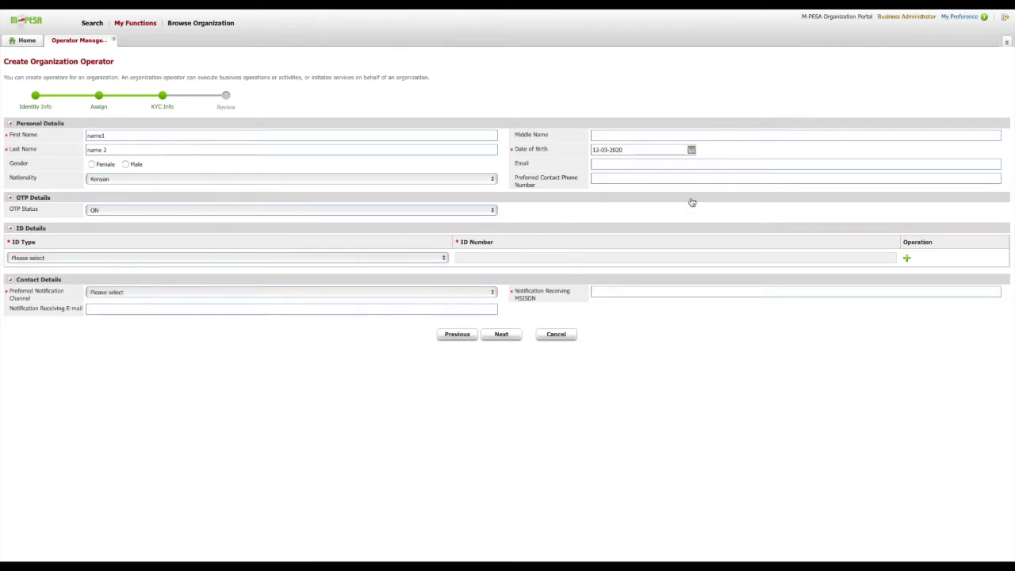
click(158, 210)
click(157, 210)
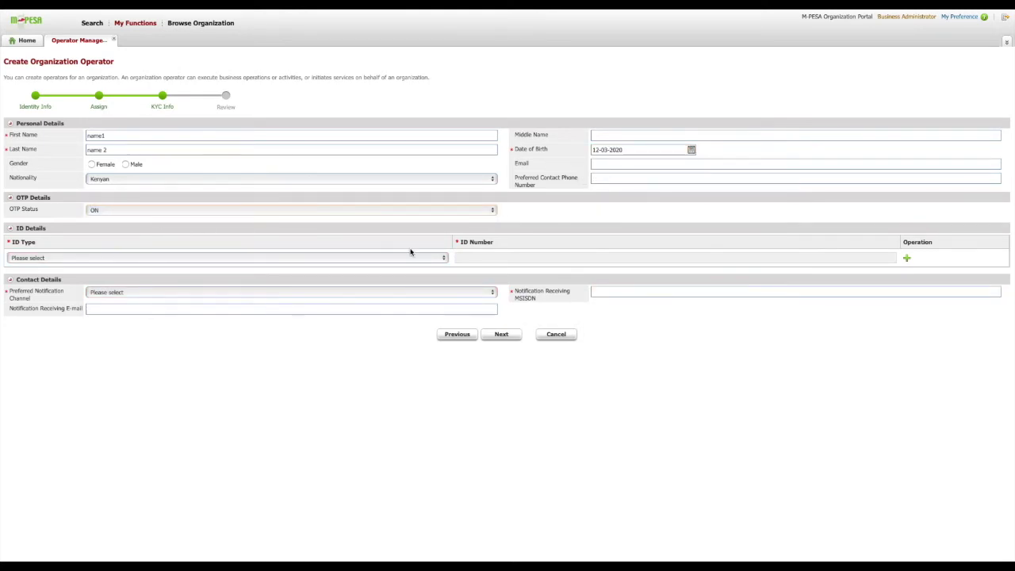
Set ID Type to Diplomatic ID, enter the ID number, and choose Email notifications.
click(159, 259)
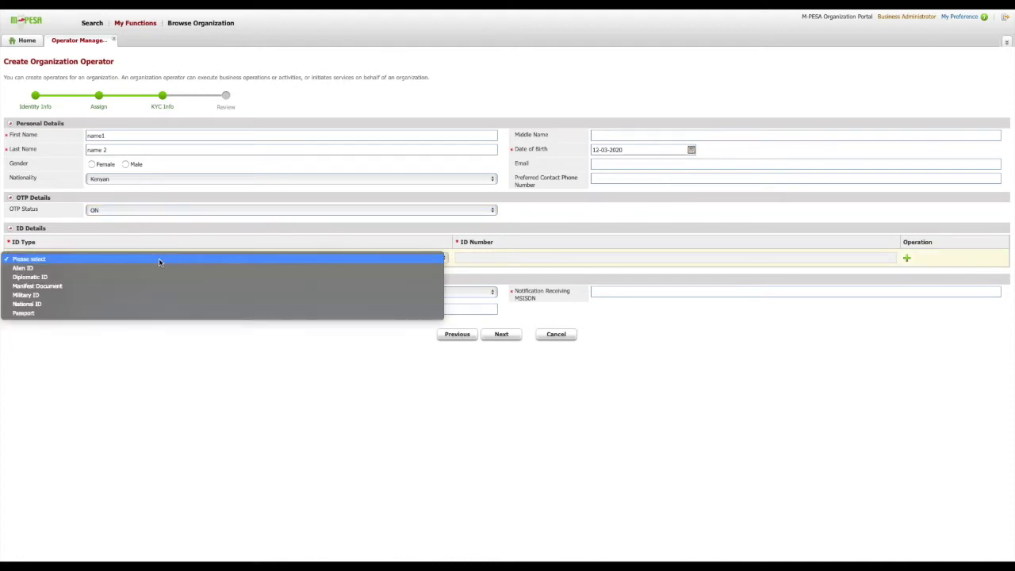
click(111, 277)
click(491, 258)
text(wewe)
click(304, 293)
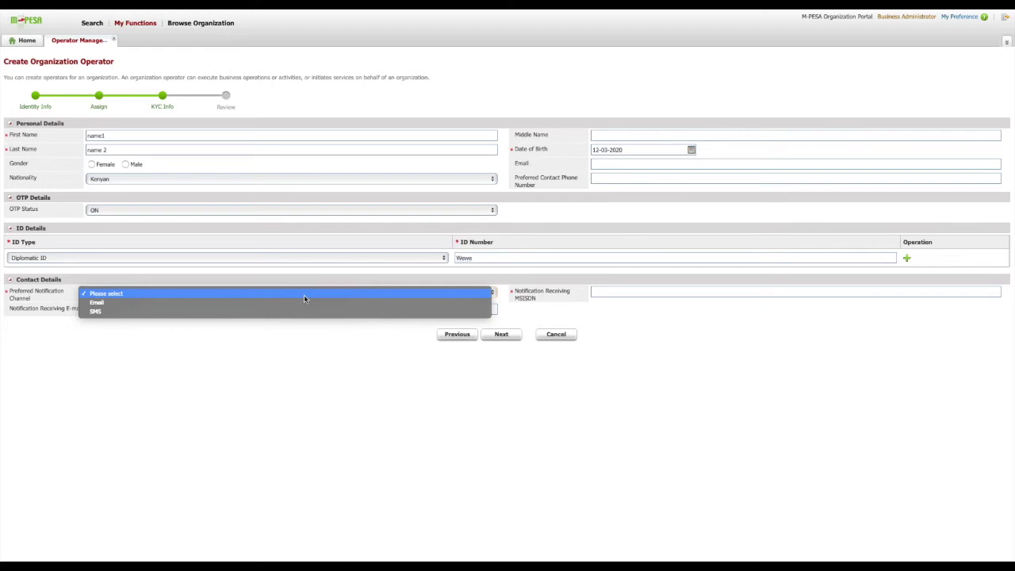
click(231, 303)
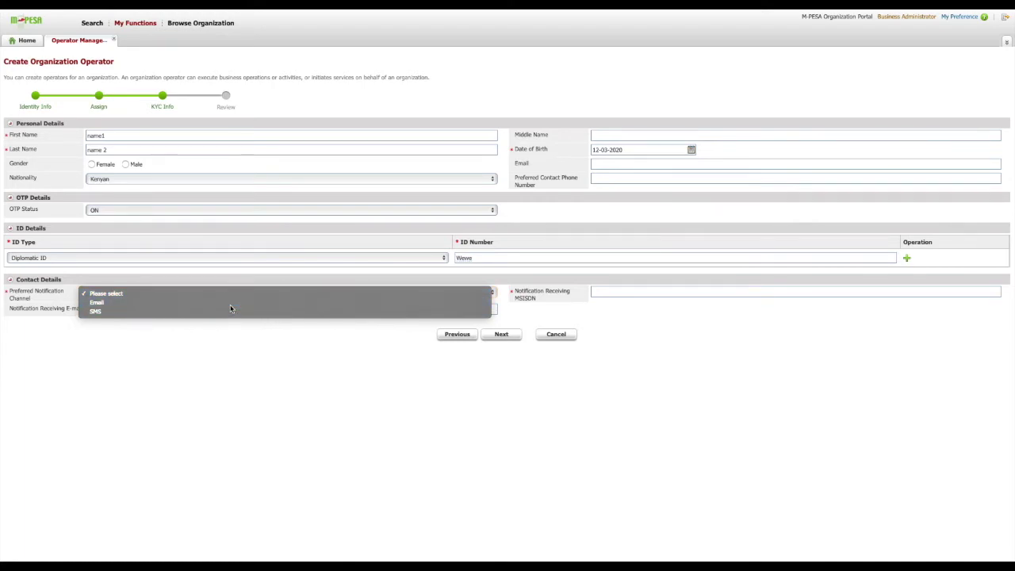
Fill in the notification MSISDN phone number and receiving e-mail, then proceed to Review.
click(614, 293)
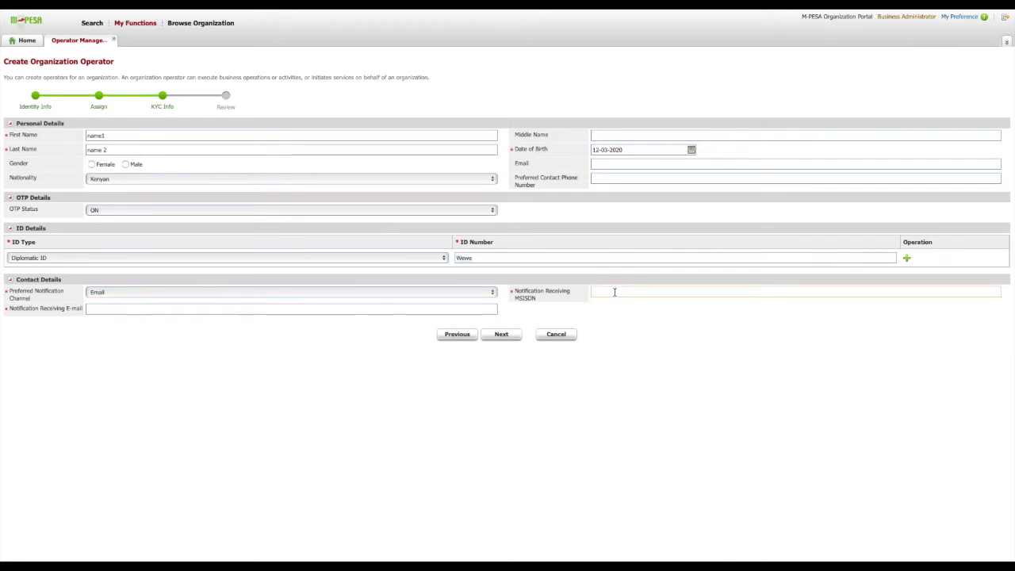
text(2547123)
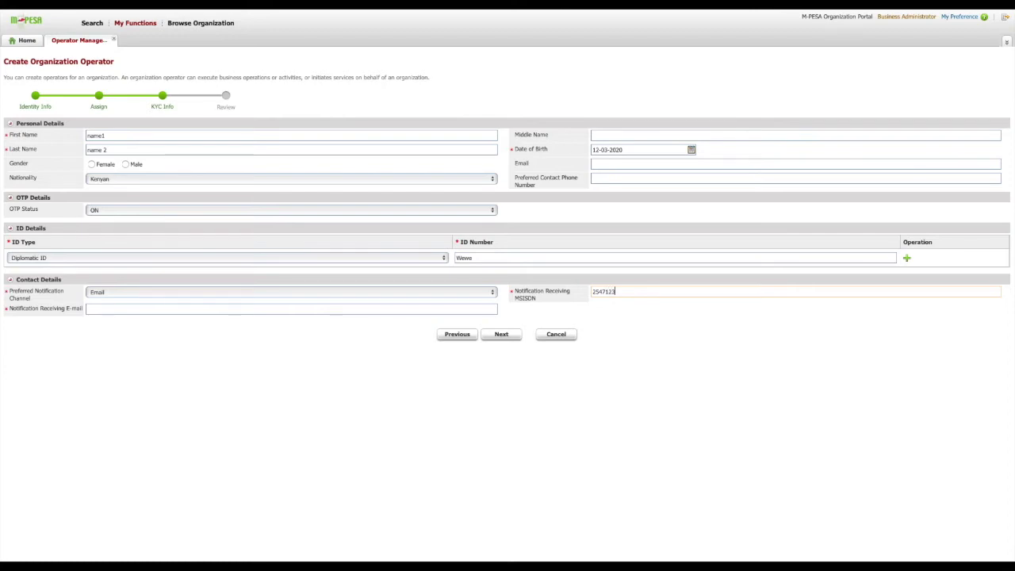
text(45678)
click(290, 310)
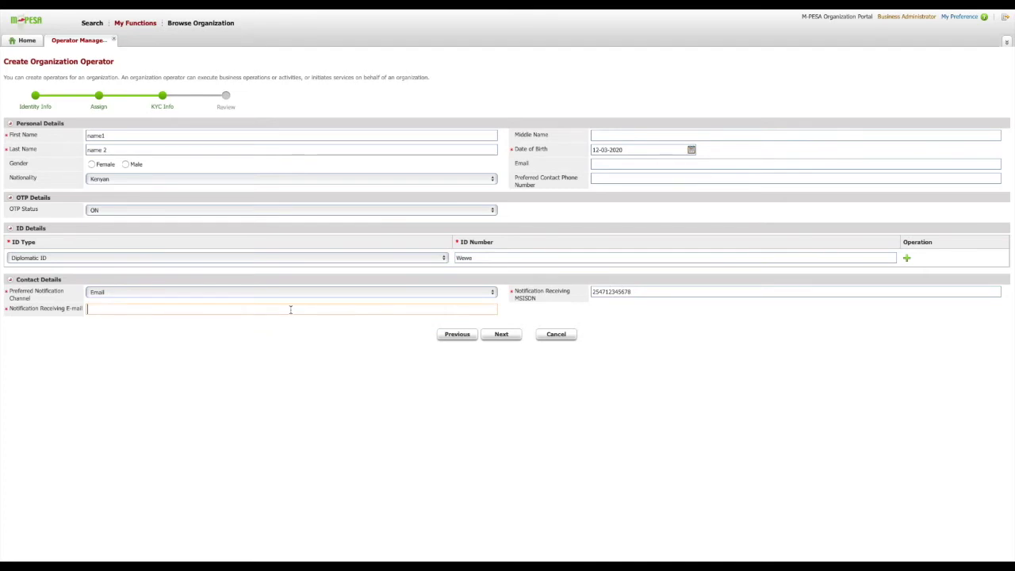
text(myemail)
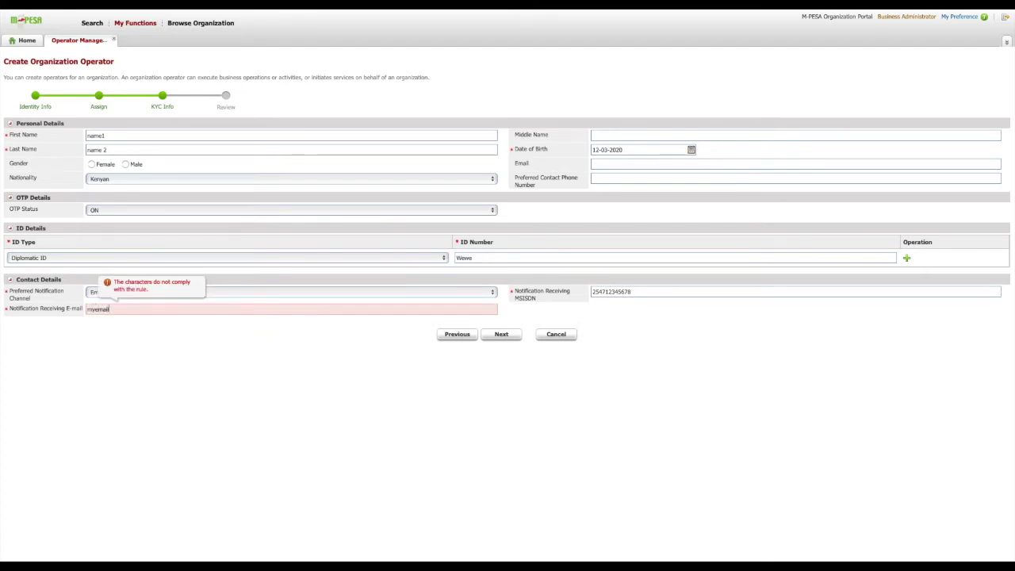
text(@domai)
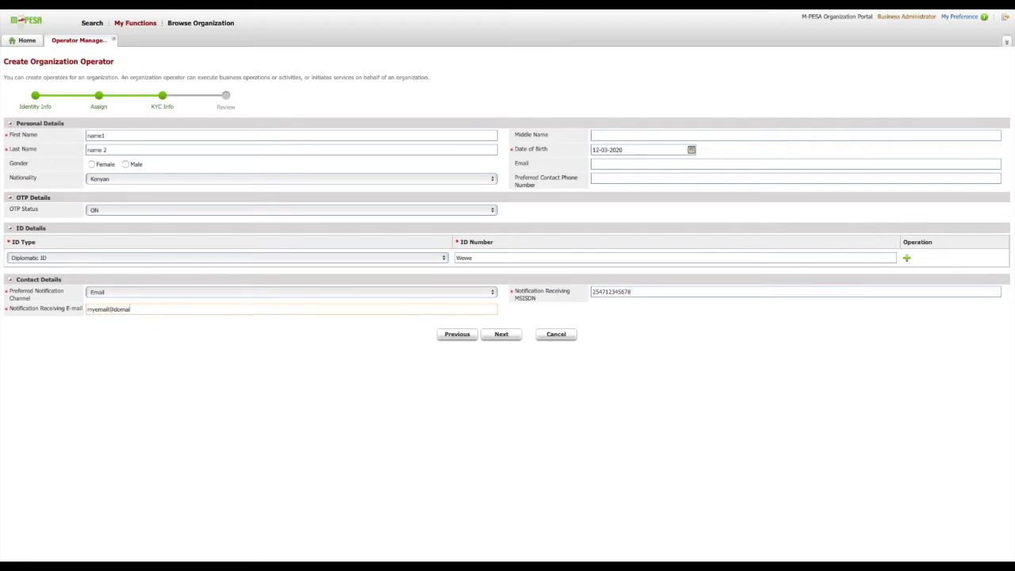
text(n.com)
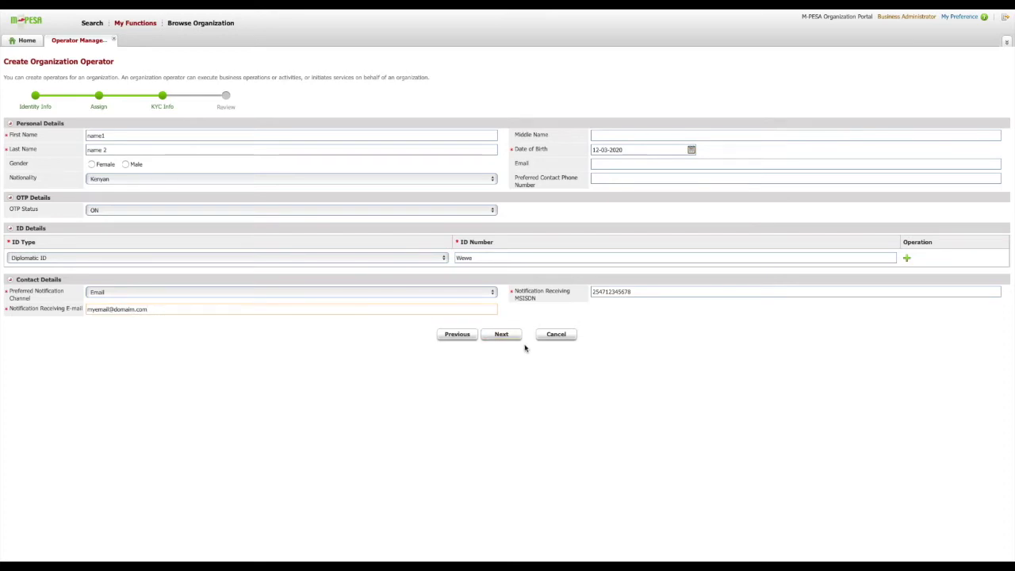
click(381, 308)
click(651, 291)
click(639, 387)
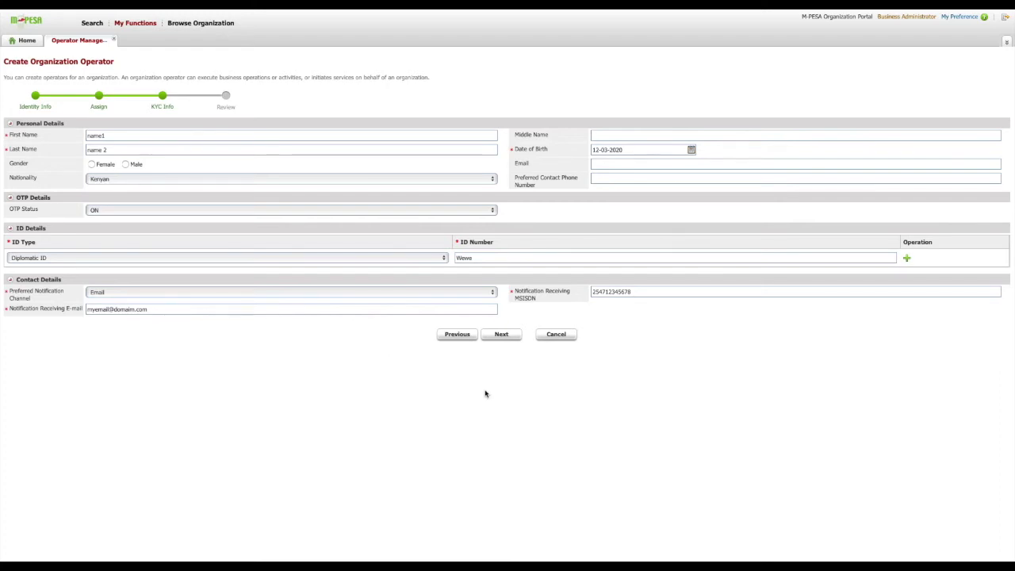
click(503, 336)
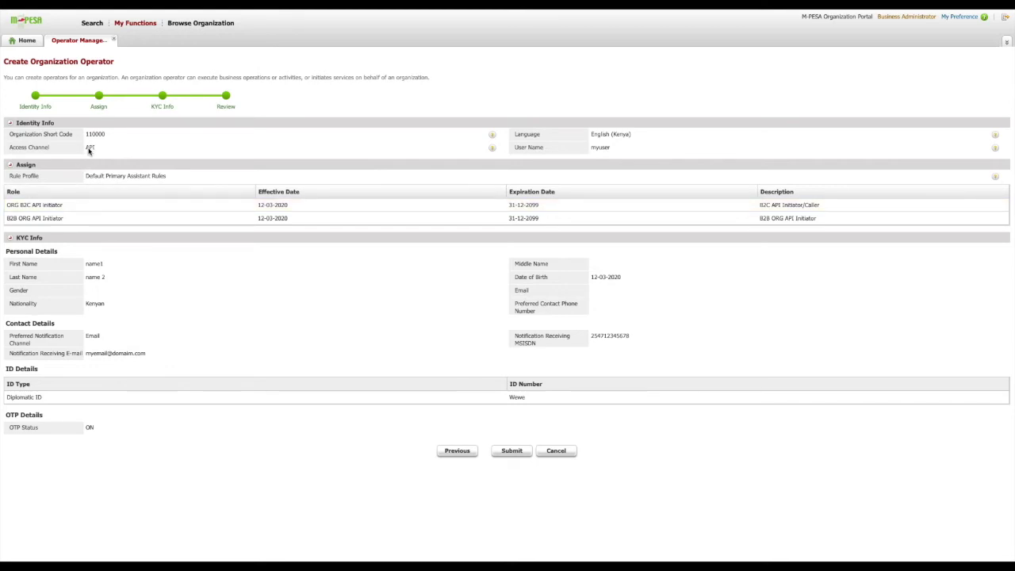
Go back to Identity Info, replace user name 'myuser' with 'initiator', and return to Review.
click(465, 452)
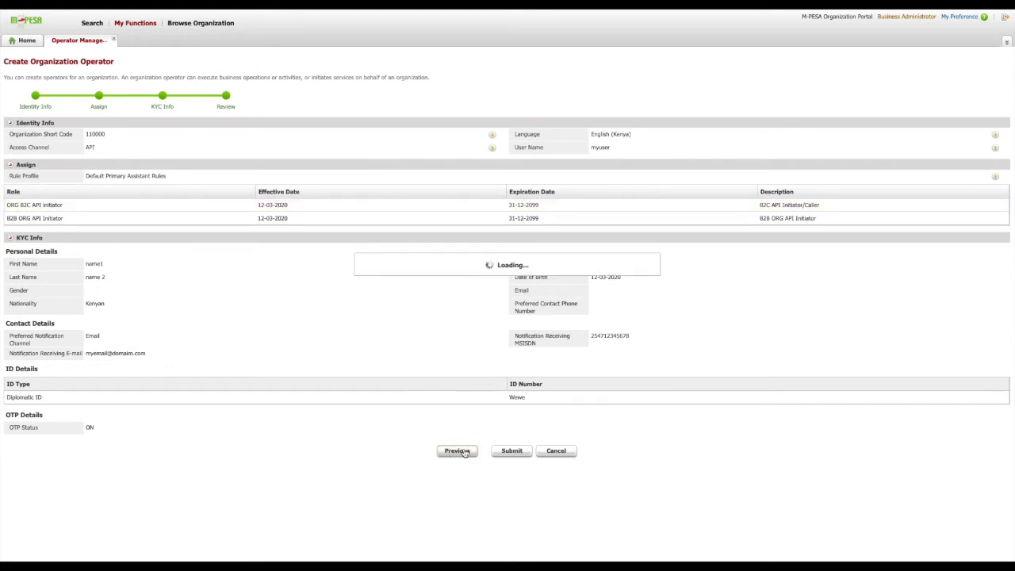
click(456, 334)
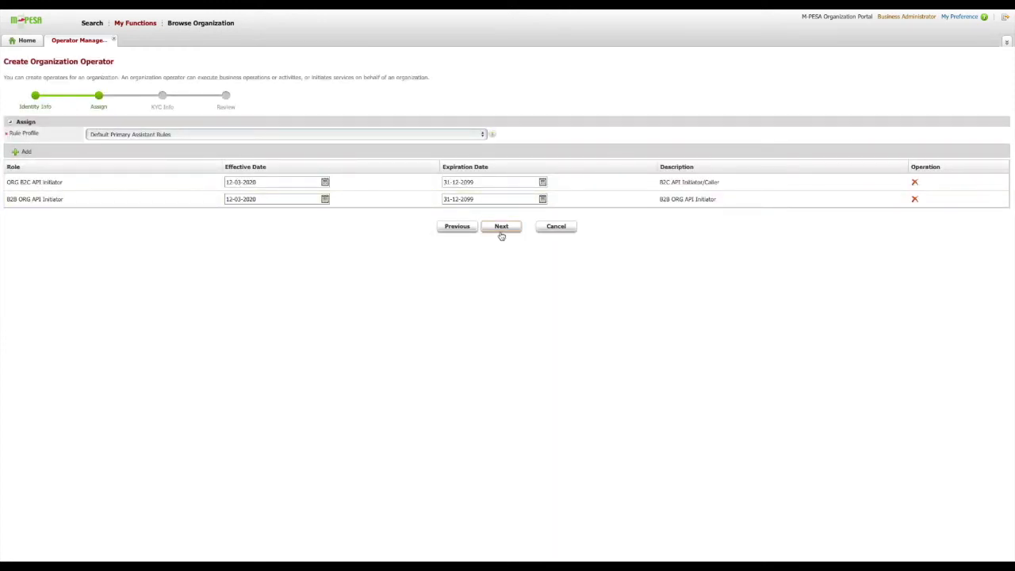
click(458, 227)
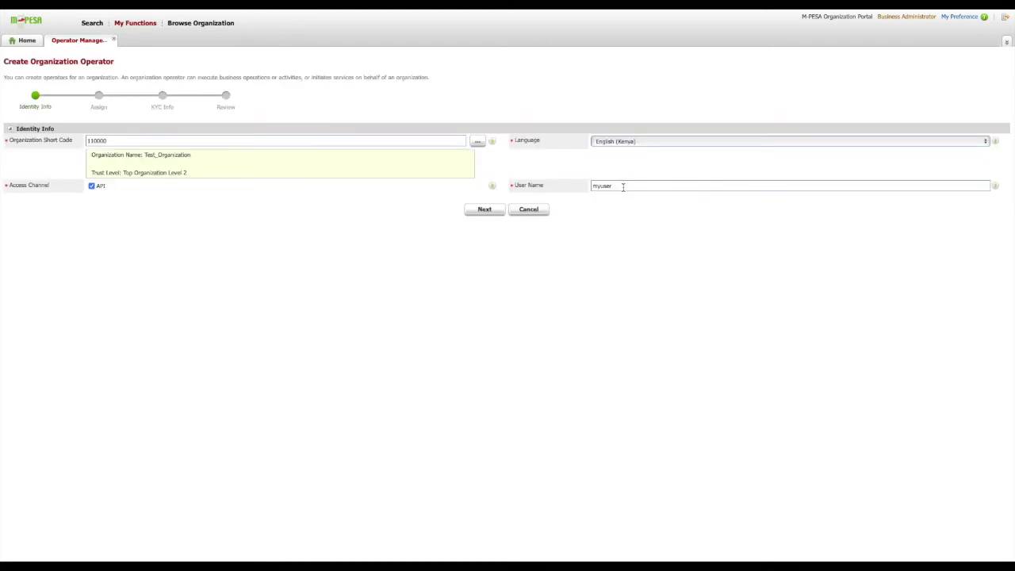
drag(622, 186, 549, 186)
key(BackSpace)
text(initiator)
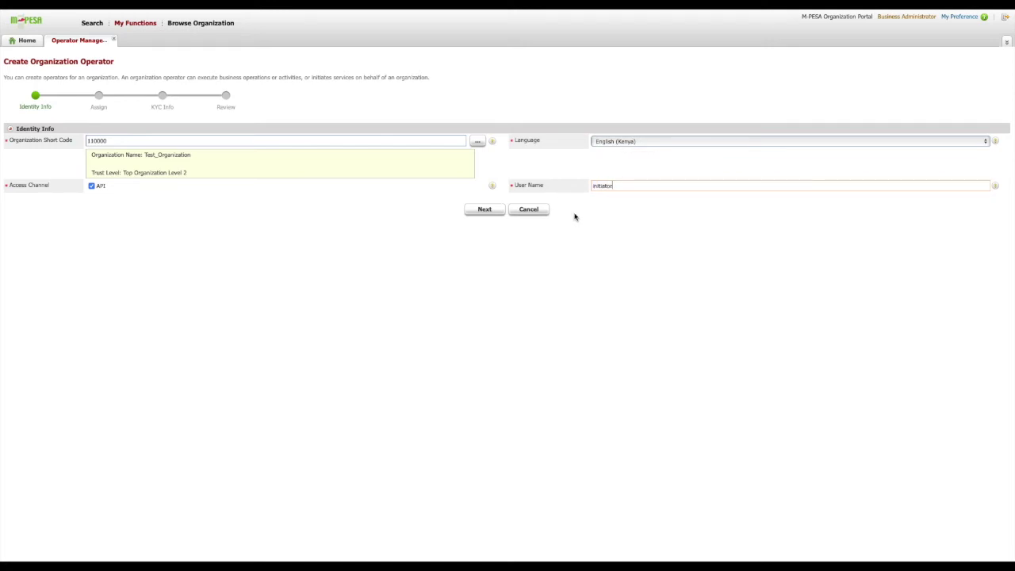
click(485, 211)
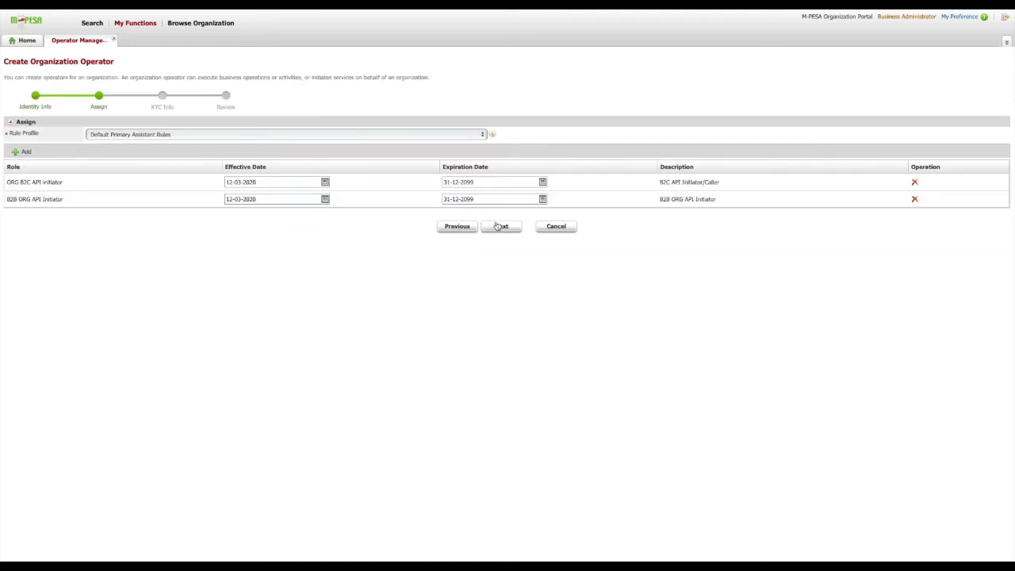
click(504, 227)
click(503, 336)
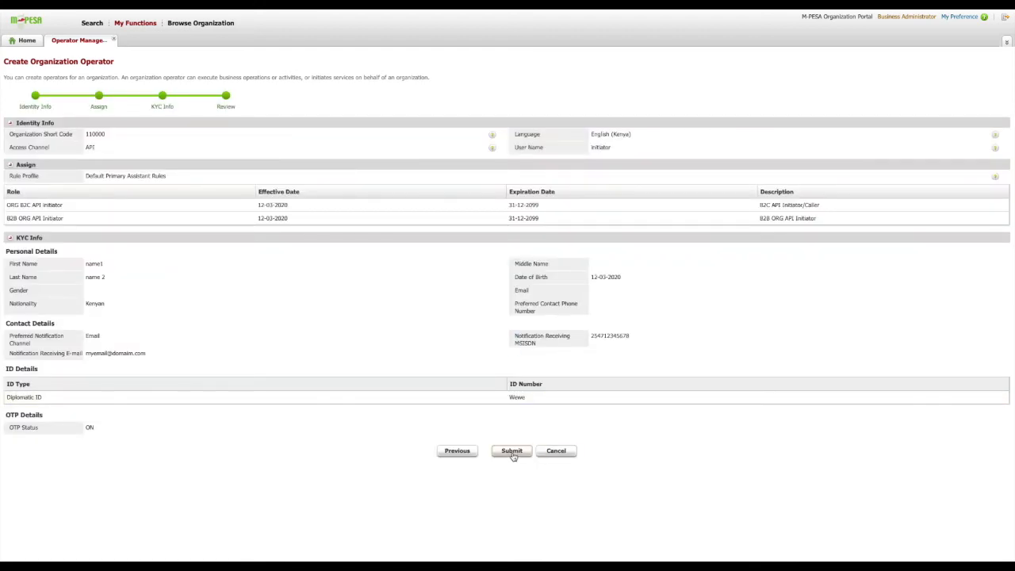
Submit the new operator from the Review step and confirm with Yes.
click(513, 453)
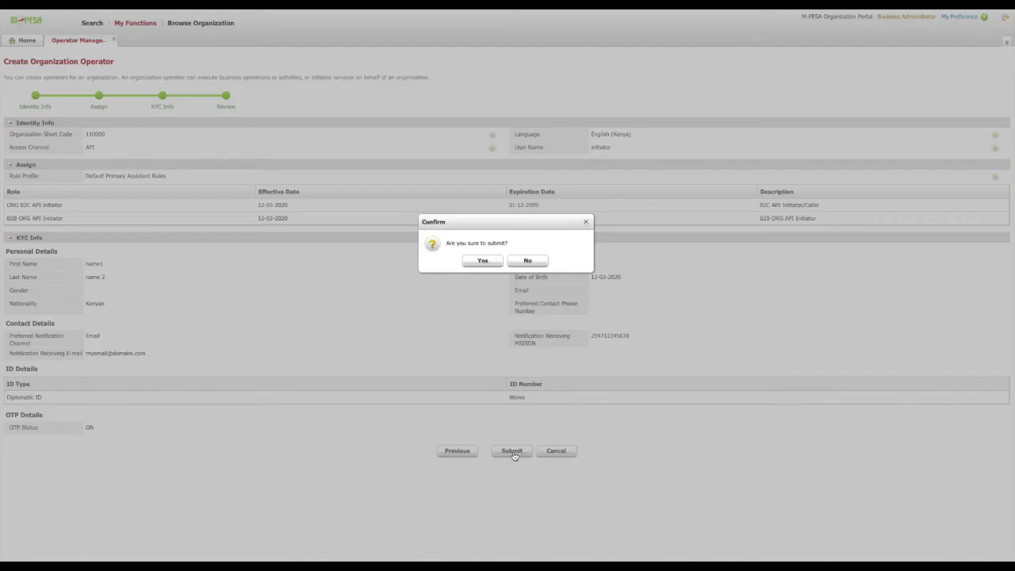
click(484, 262)
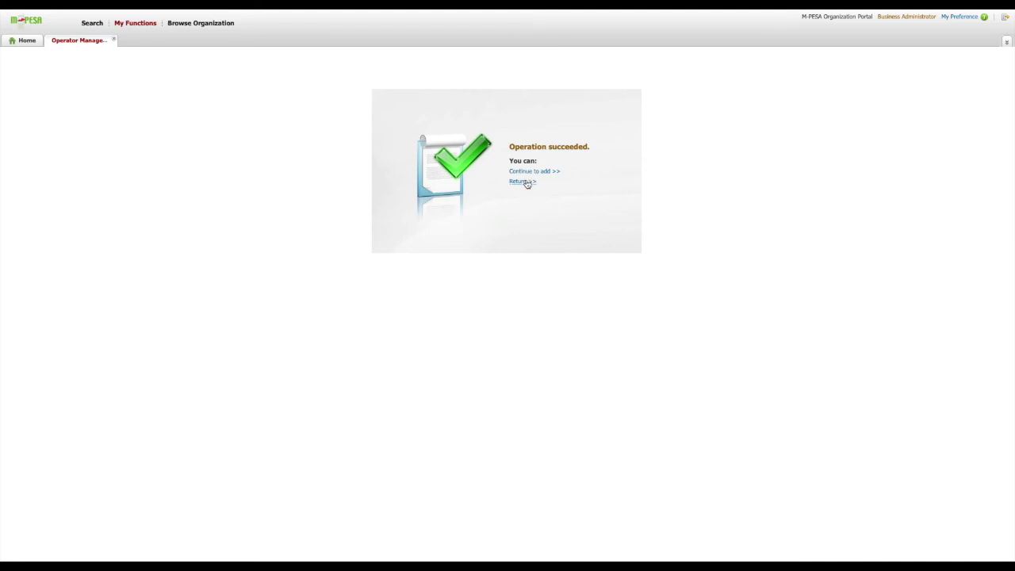
Return to the home page and reopen Operator Management from My Functions.
click(522, 181)
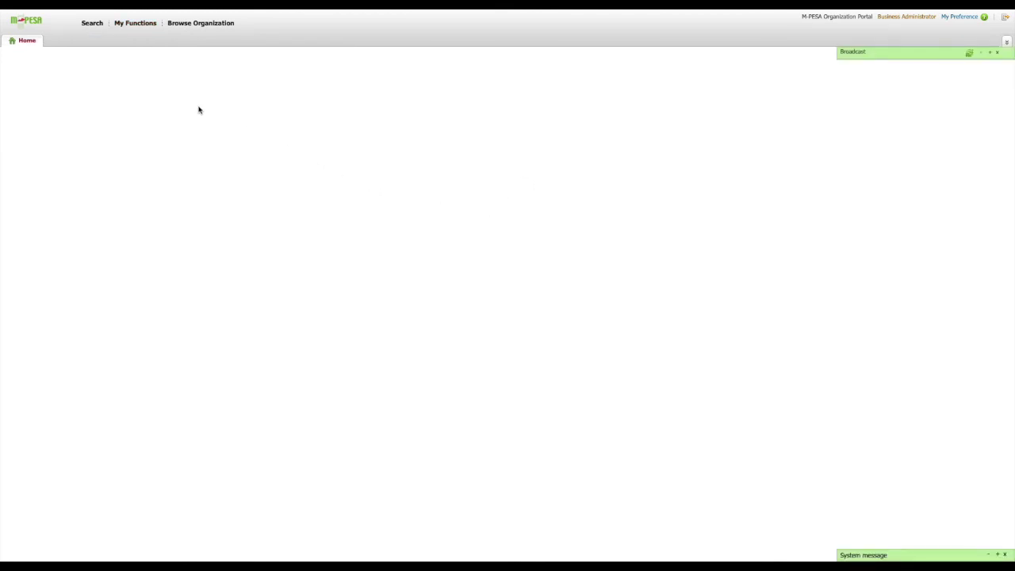
click(140, 27)
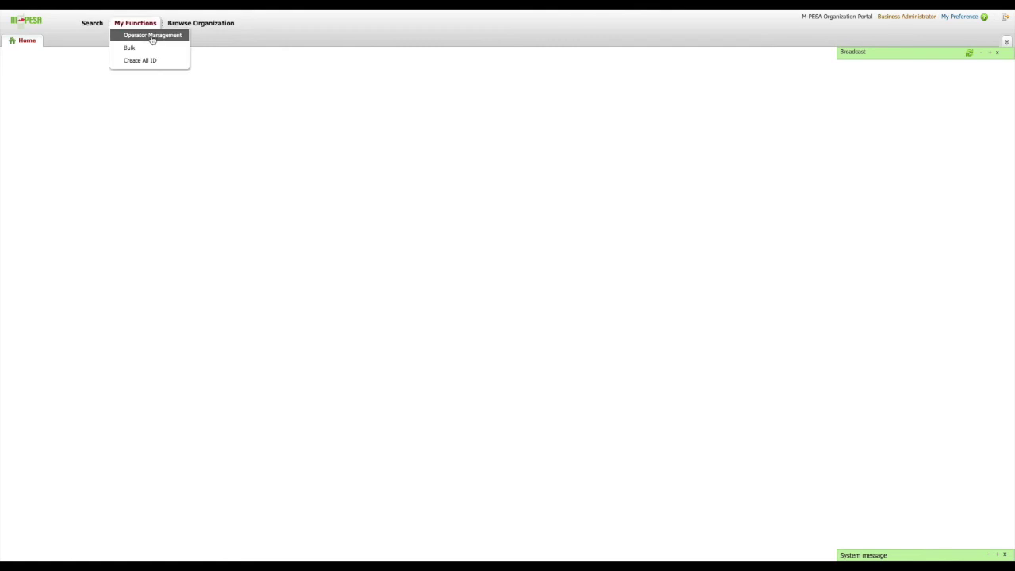
click(151, 35)
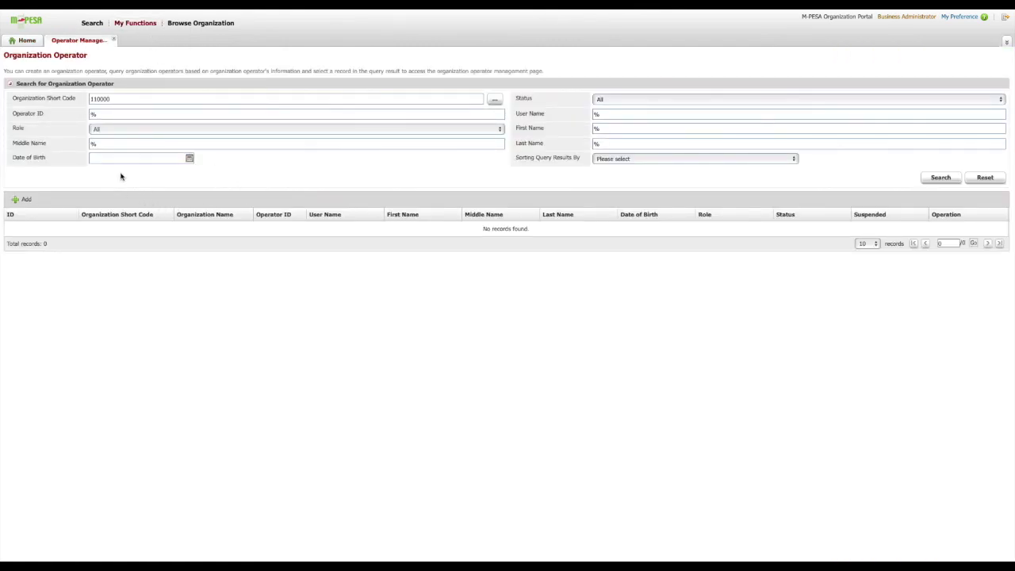
Search operators by user name 'in' and open the Pending Active initiator's details.
click(596, 115)
text(ini)
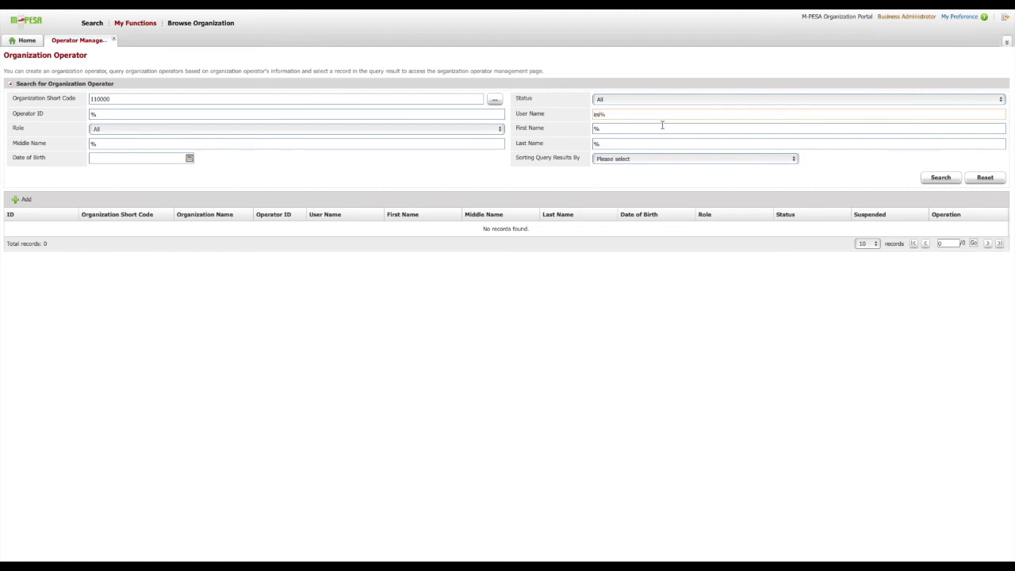
key(Return)
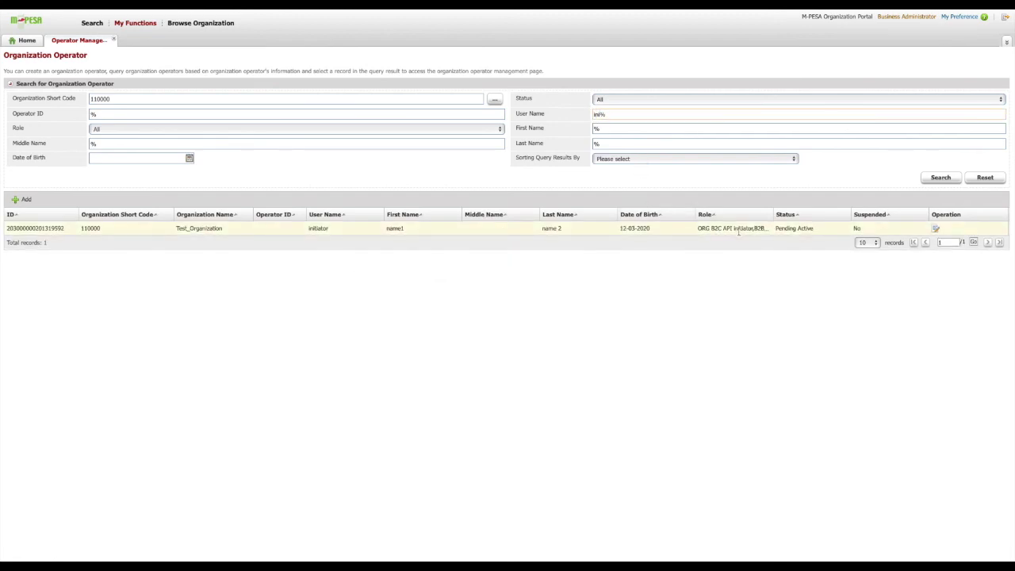
mouse_move(775, 229)
mouse_down()
mouse_move(827, 229)
mouse_move(775, 230)
mouse_up()
click(774, 284)
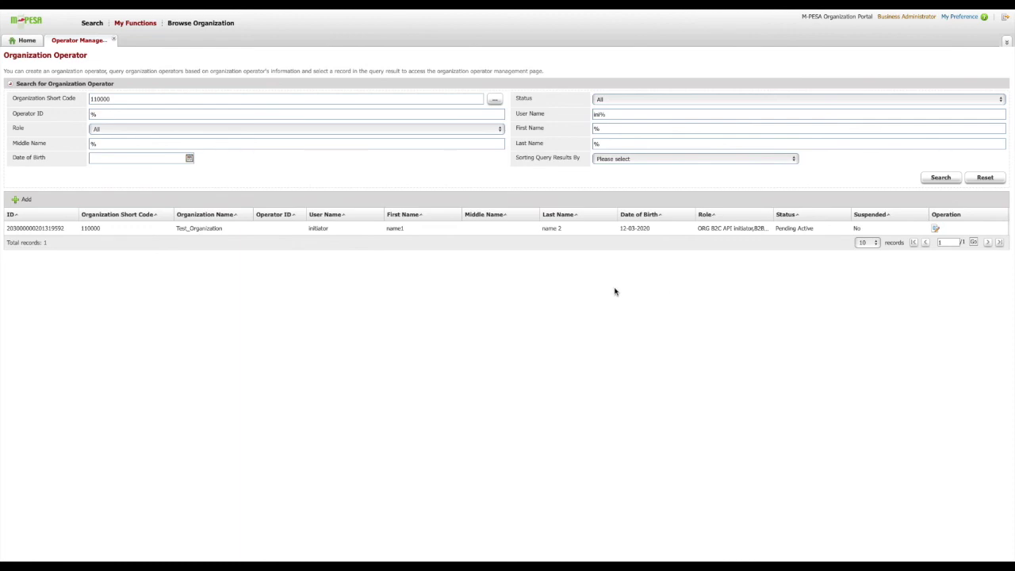
click(937, 230)
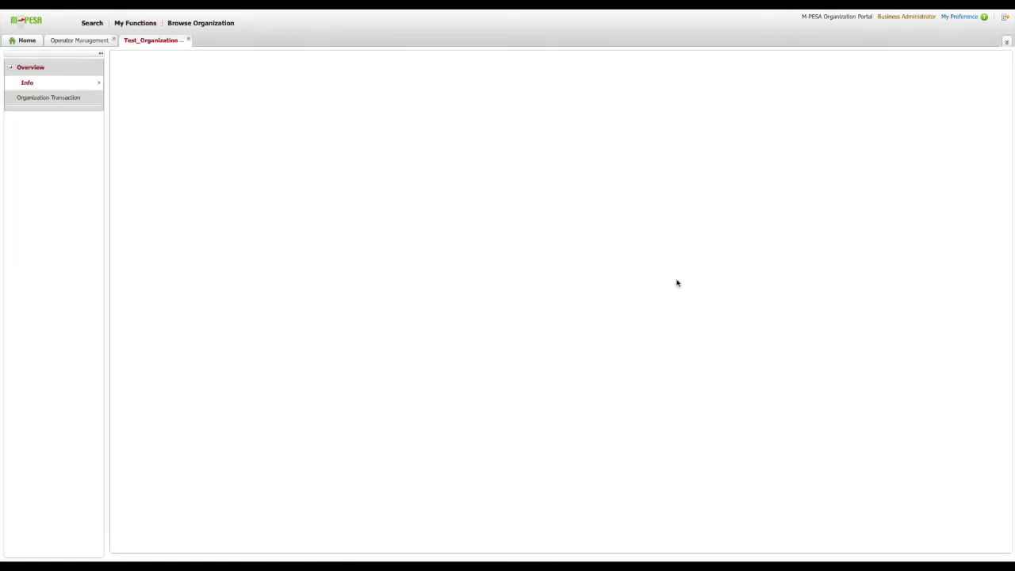